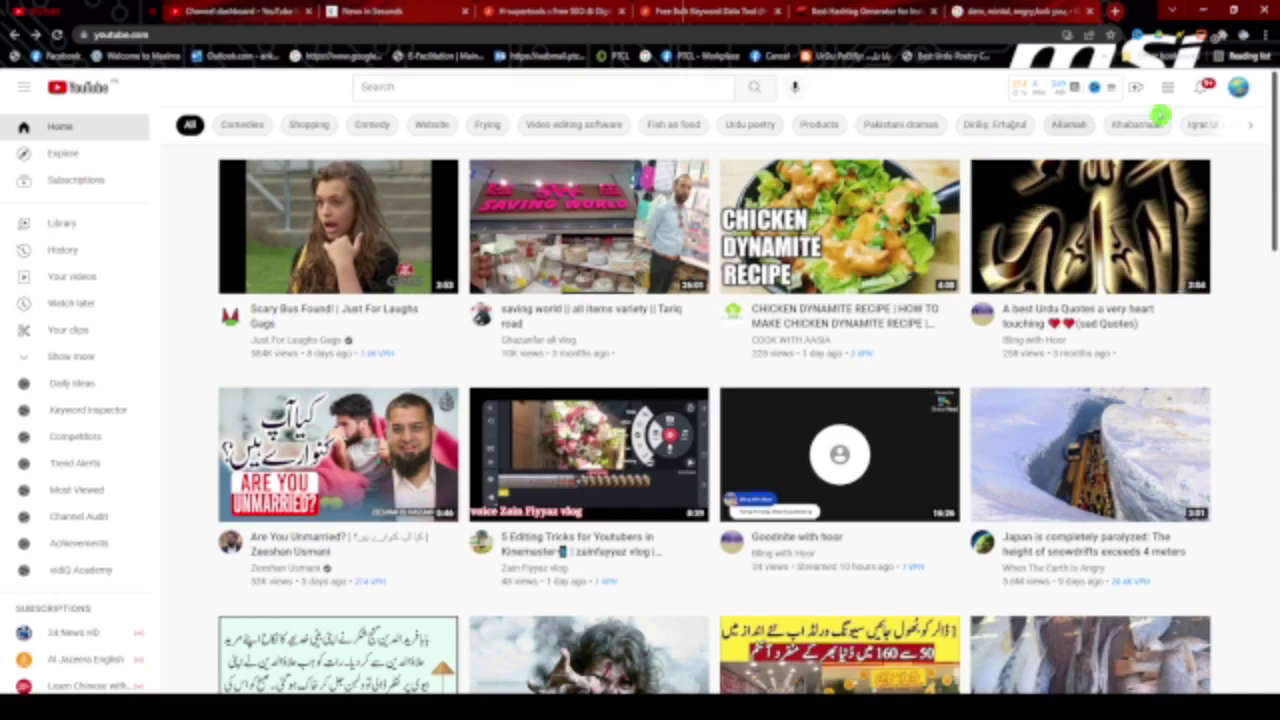
# Step: Open the account's own channel in YouTube Studio customization and bring up the channel's Community settings
pyautogui.click(1241, 90)
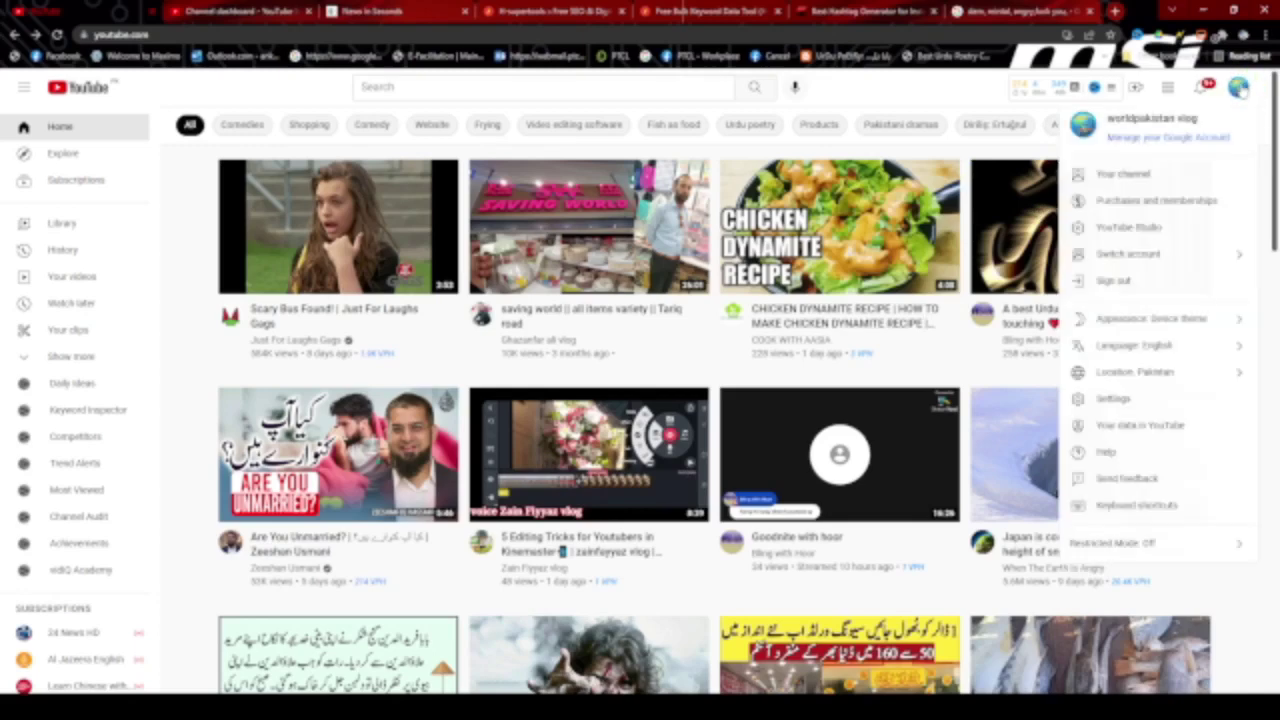
pyautogui.click(1122, 174)
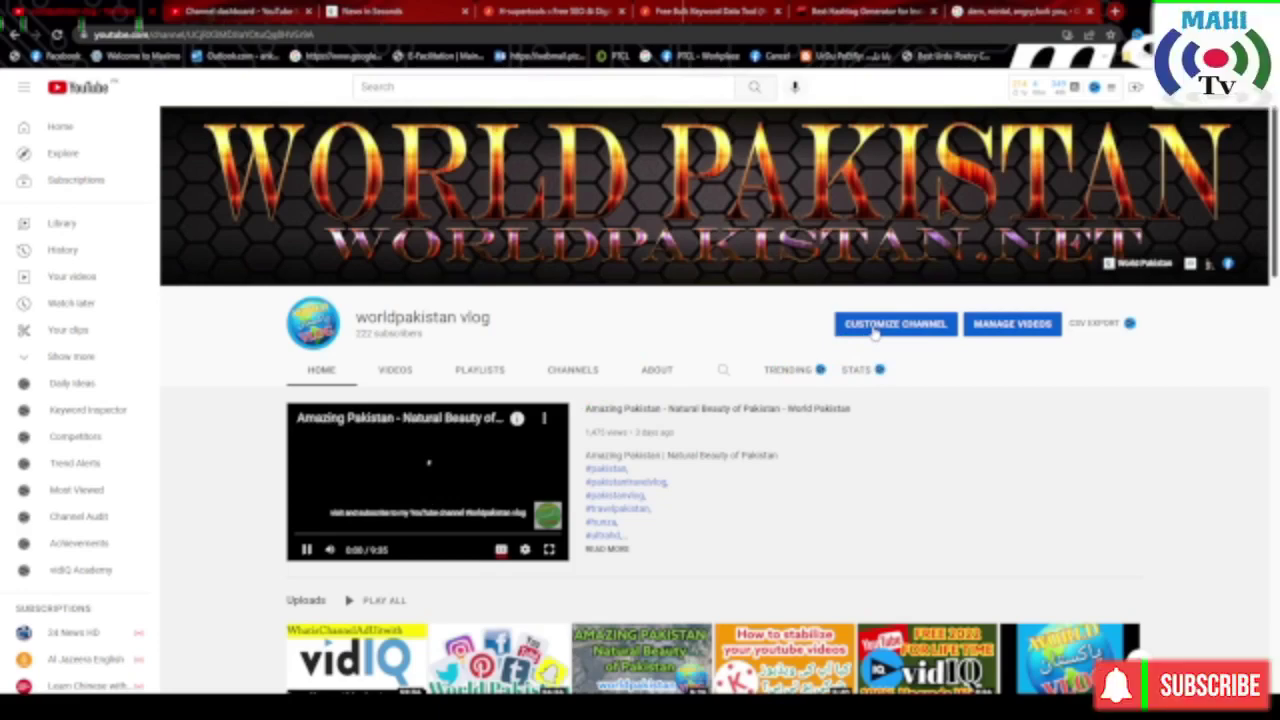
pyautogui.click(875, 327)
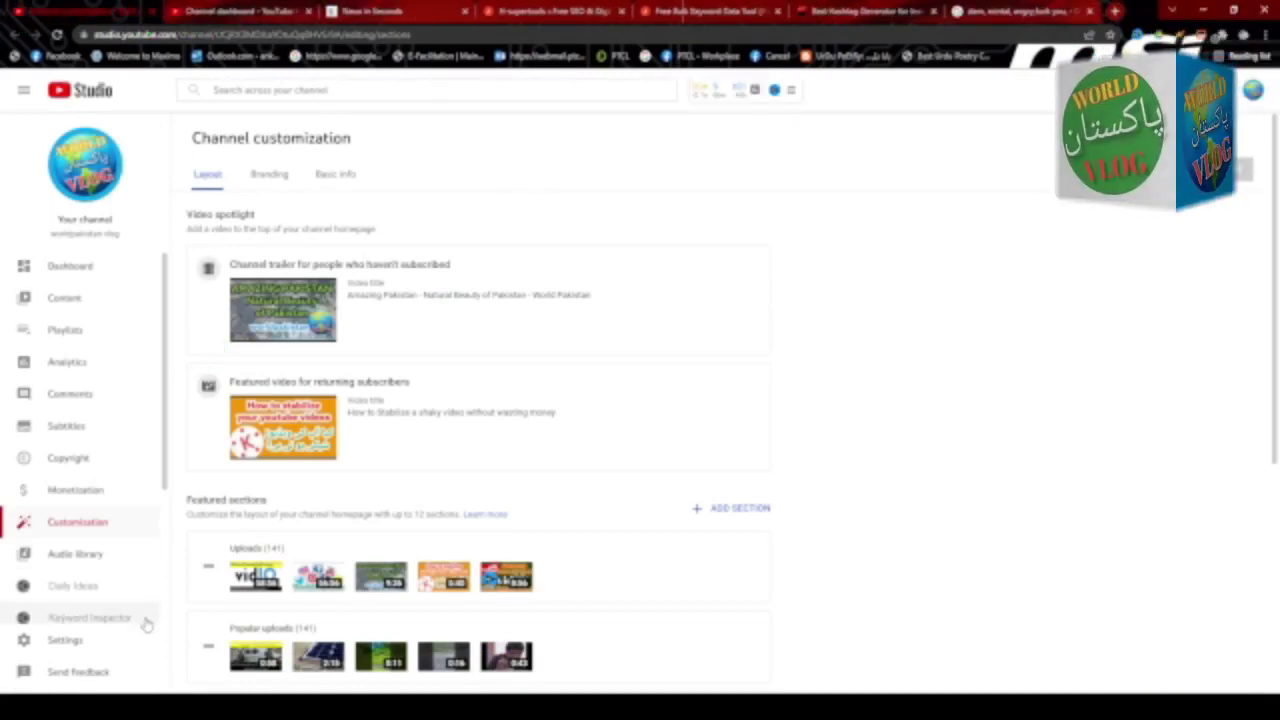
pyautogui.click(85, 651)
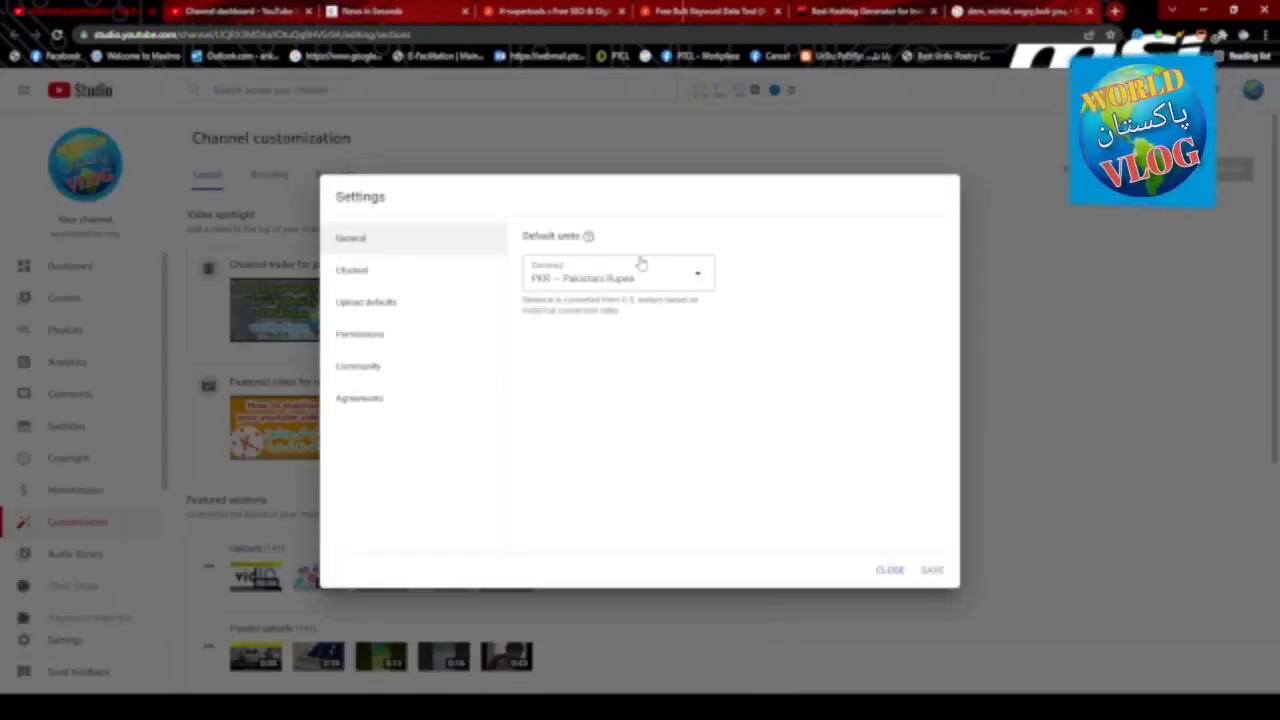
pyautogui.click(381, 372)
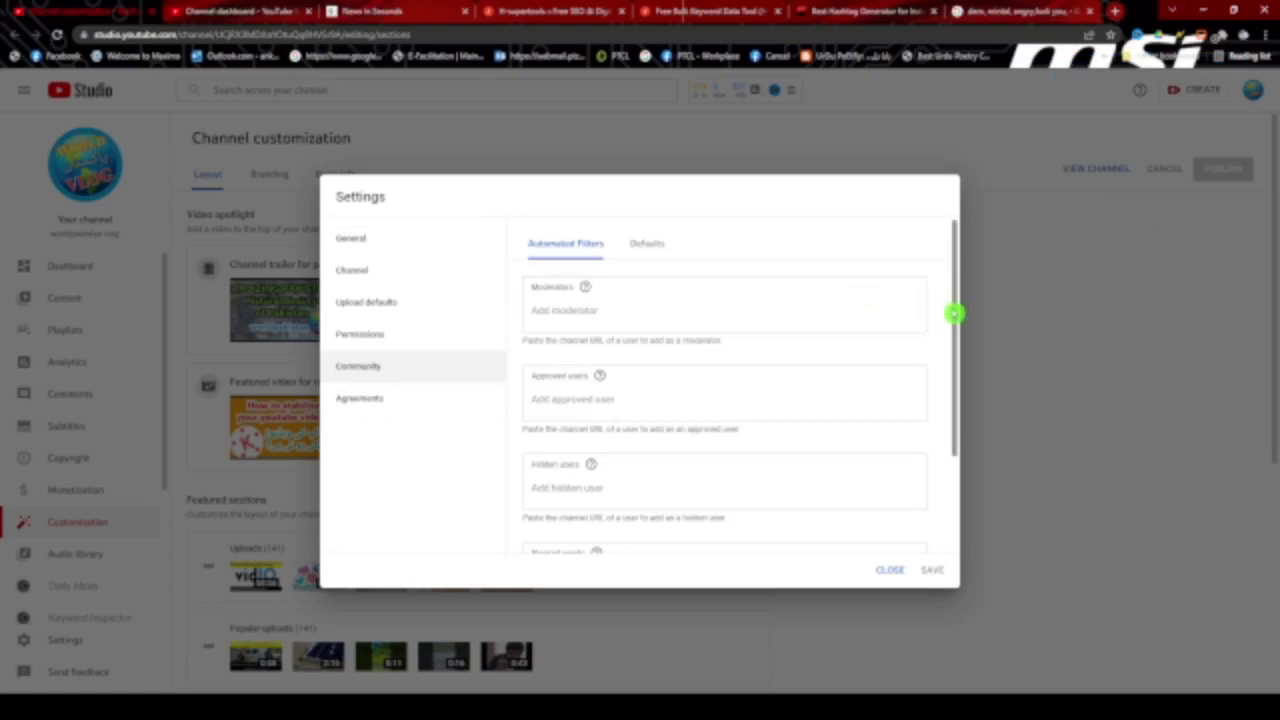
# Step: Add "join" and "join us" to the blocked words of the automated filters
pyautogui.moveTo(957, 314); pyautogui.dragTo(978, 431)
pyautogui.click(593, 450)
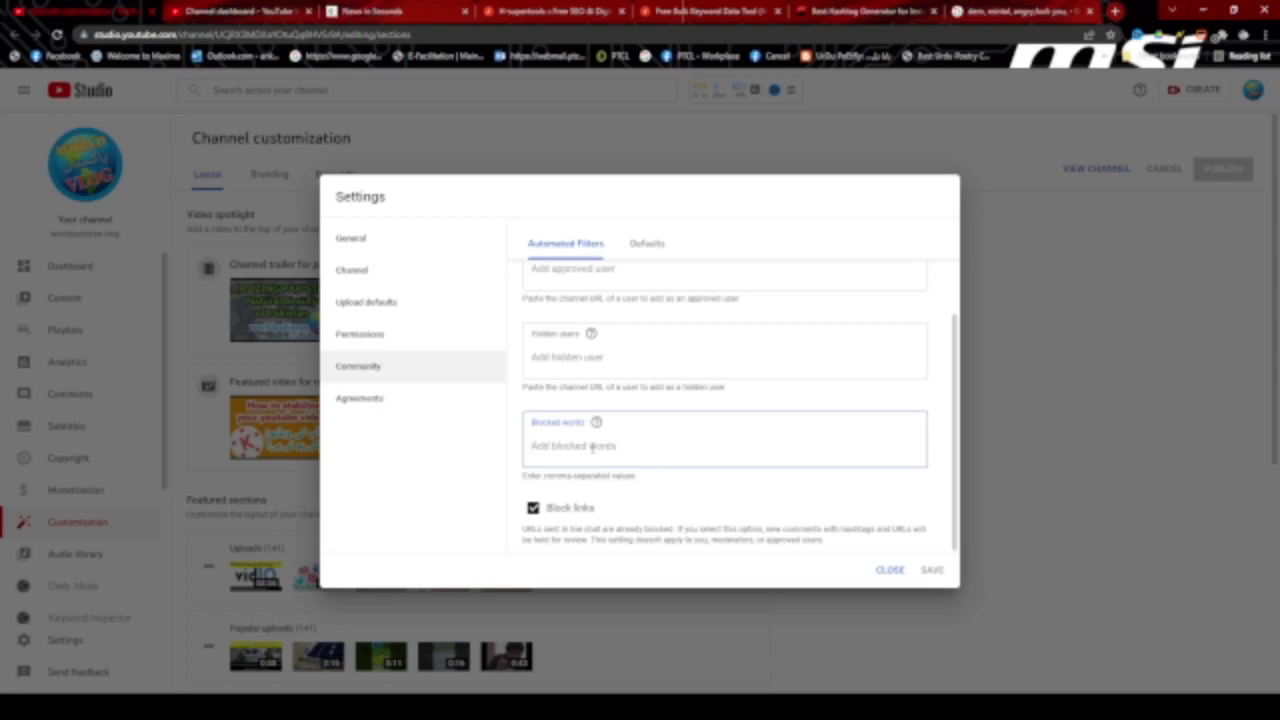
pyautogui.click(592, 448)
pyautogui.write('join,')
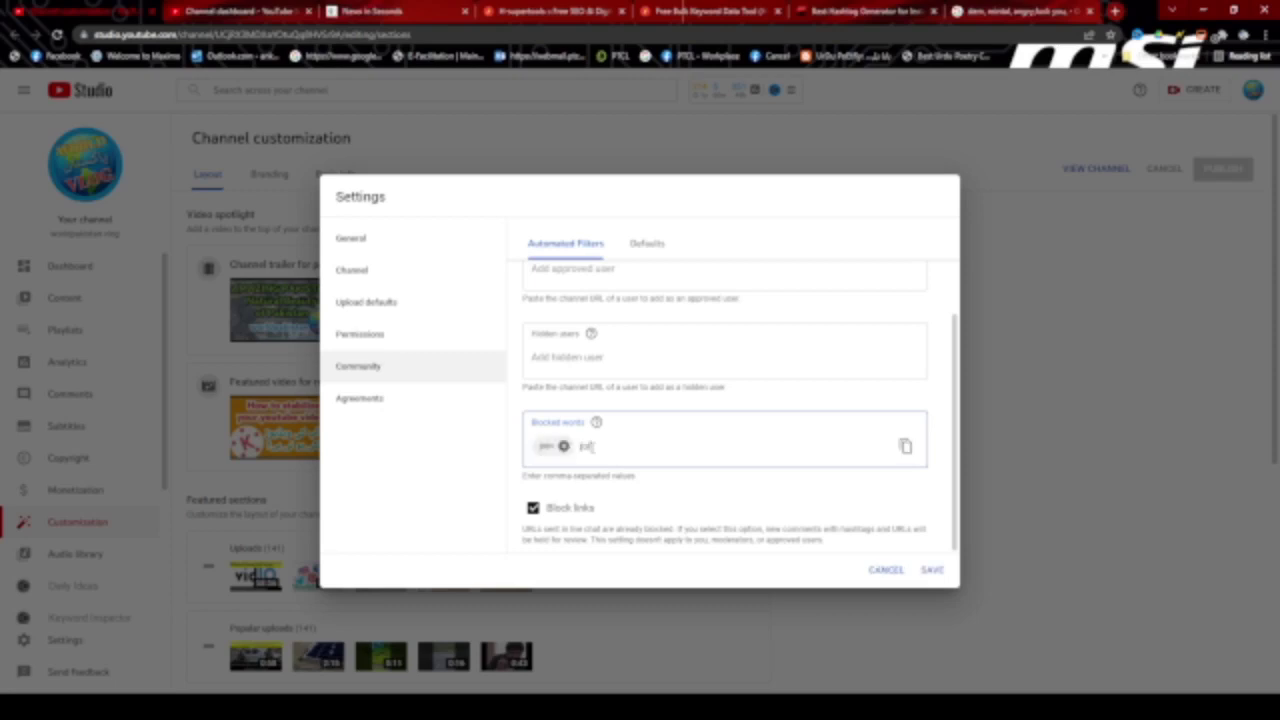
pyautogui.write('join us')
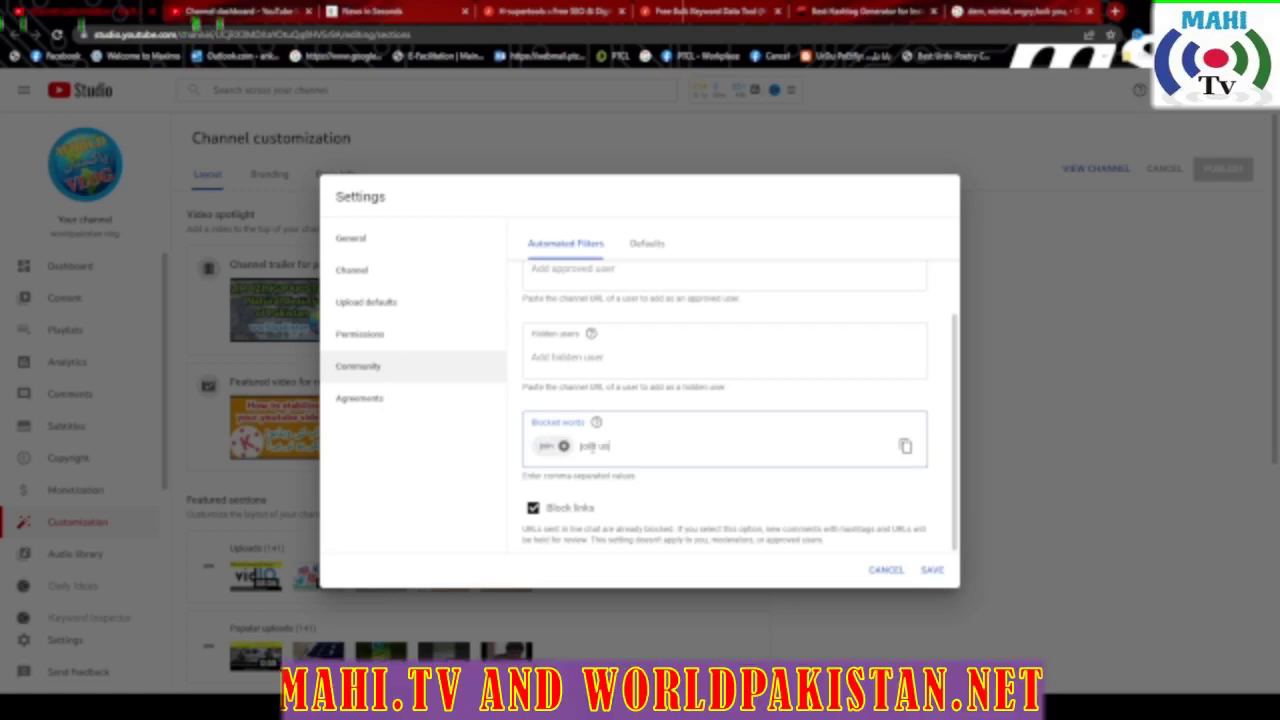
pyautogui.write(',')
# Step: Add the phrase "join my channel" to the blocked words
pyautogui.write('join')
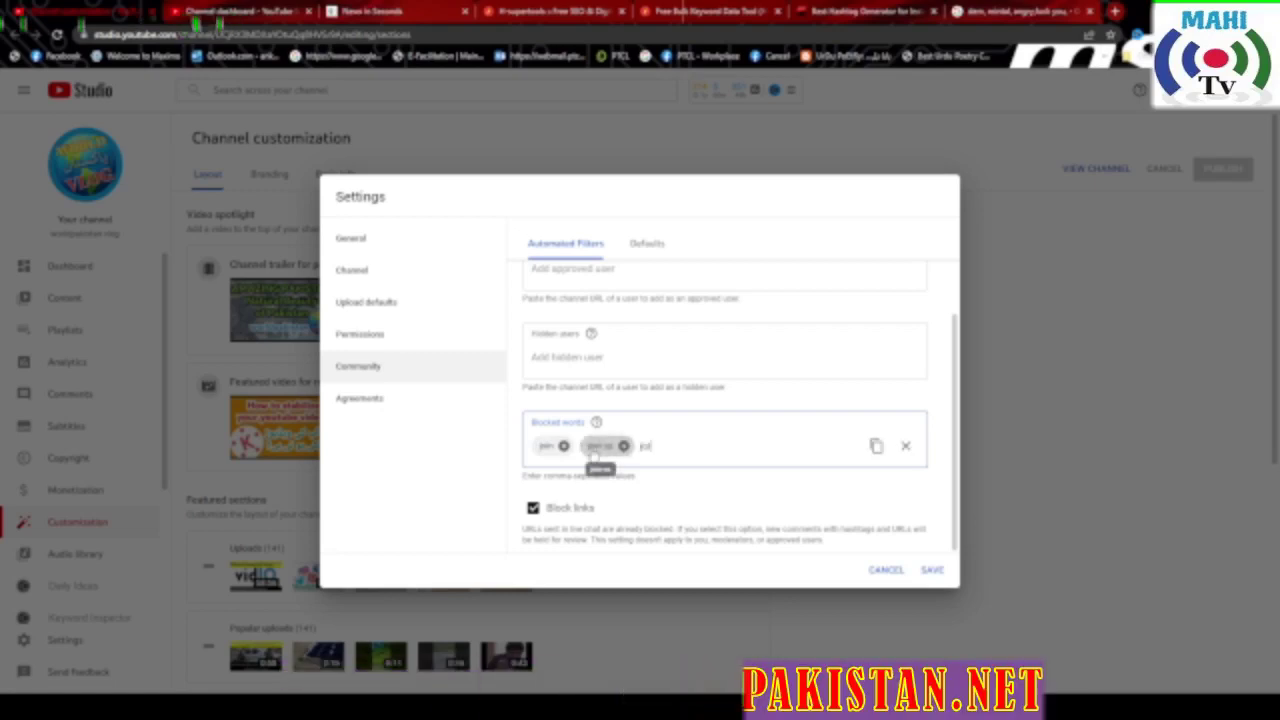
pyautogui.write(' to my')
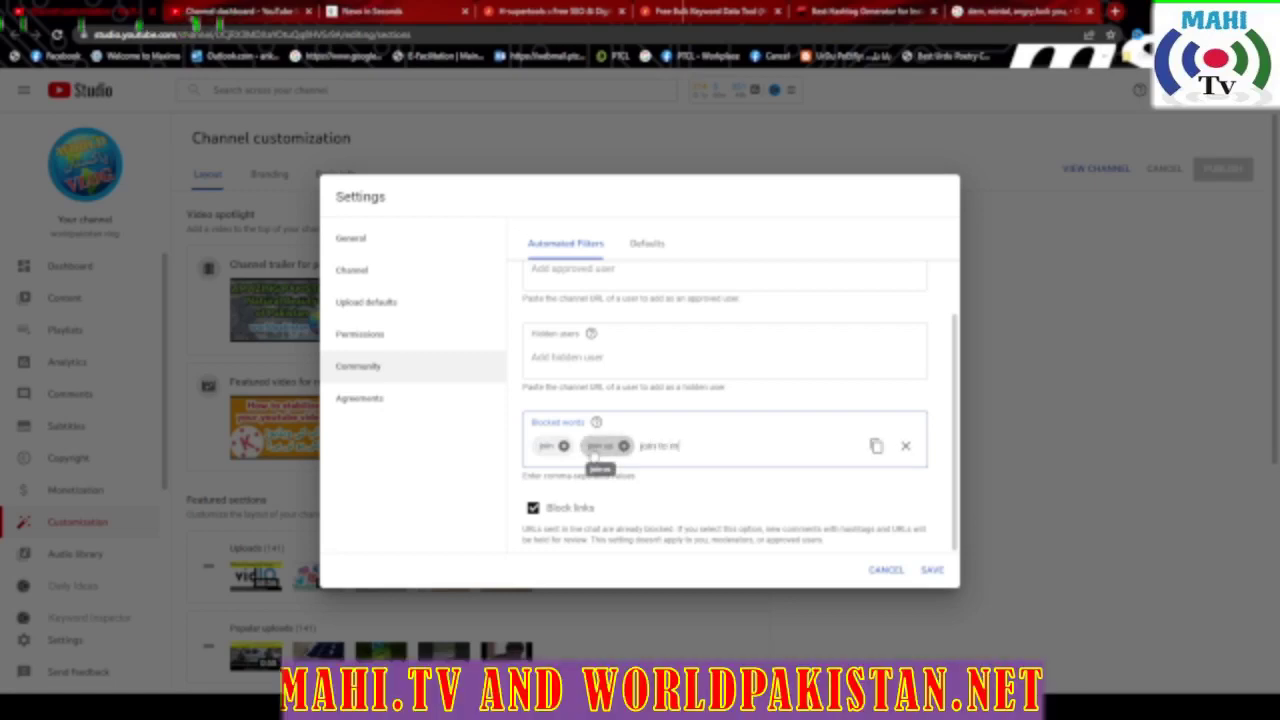
pyautogui.press('BackSpace')
pyautogui.press('BackSpace')
pyautogui.press('BackSpace')
pyautogui.press('BackSpace')
pyautogui.press('BackSpace')
pyautogui.press('BackSpace')
pyautogui.write('my cha')
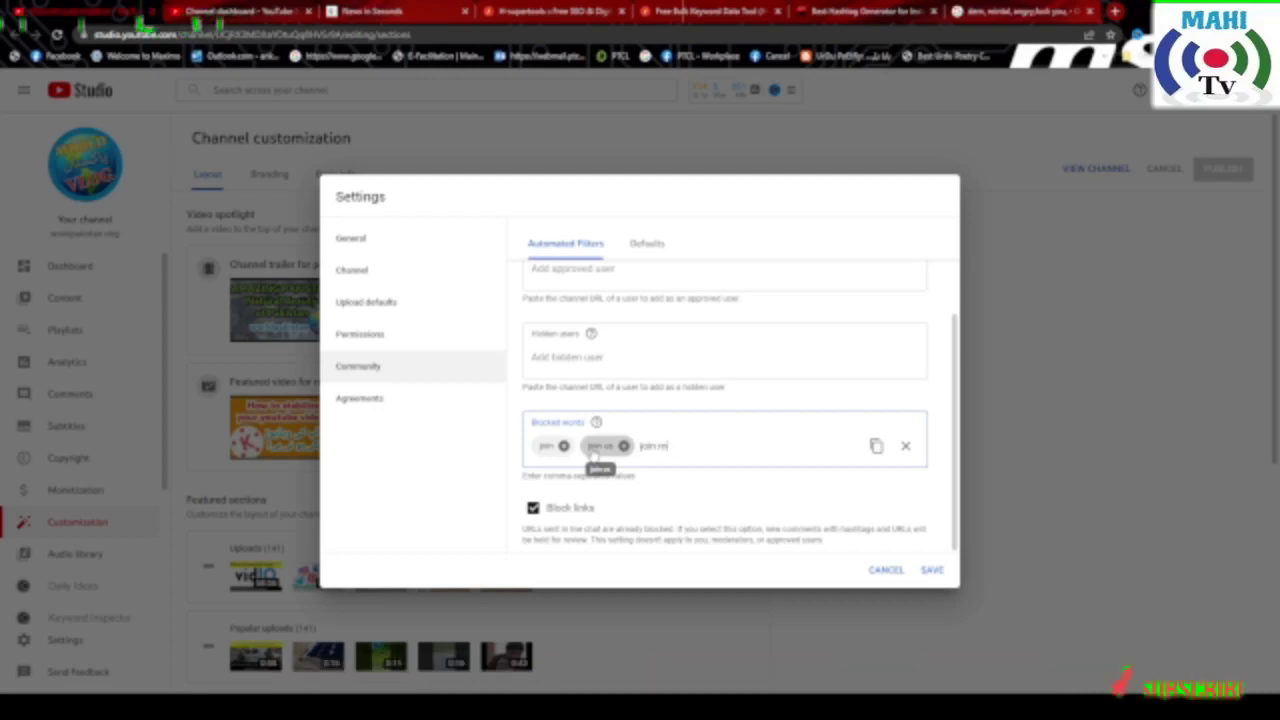
pyautogui.write('nnel,')
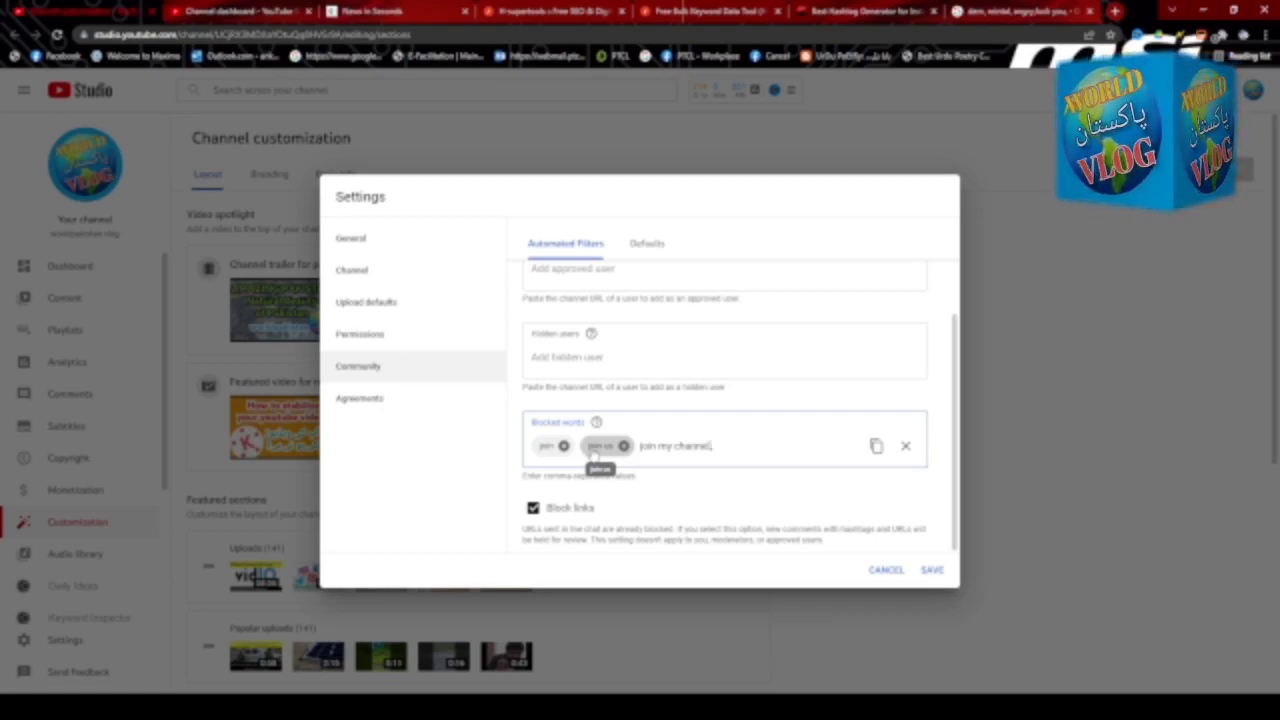
pyautogui.press('Return')
# Step: Add "channel", "joining" and "joined" as separate blocked words
pyautogui.write('channel')
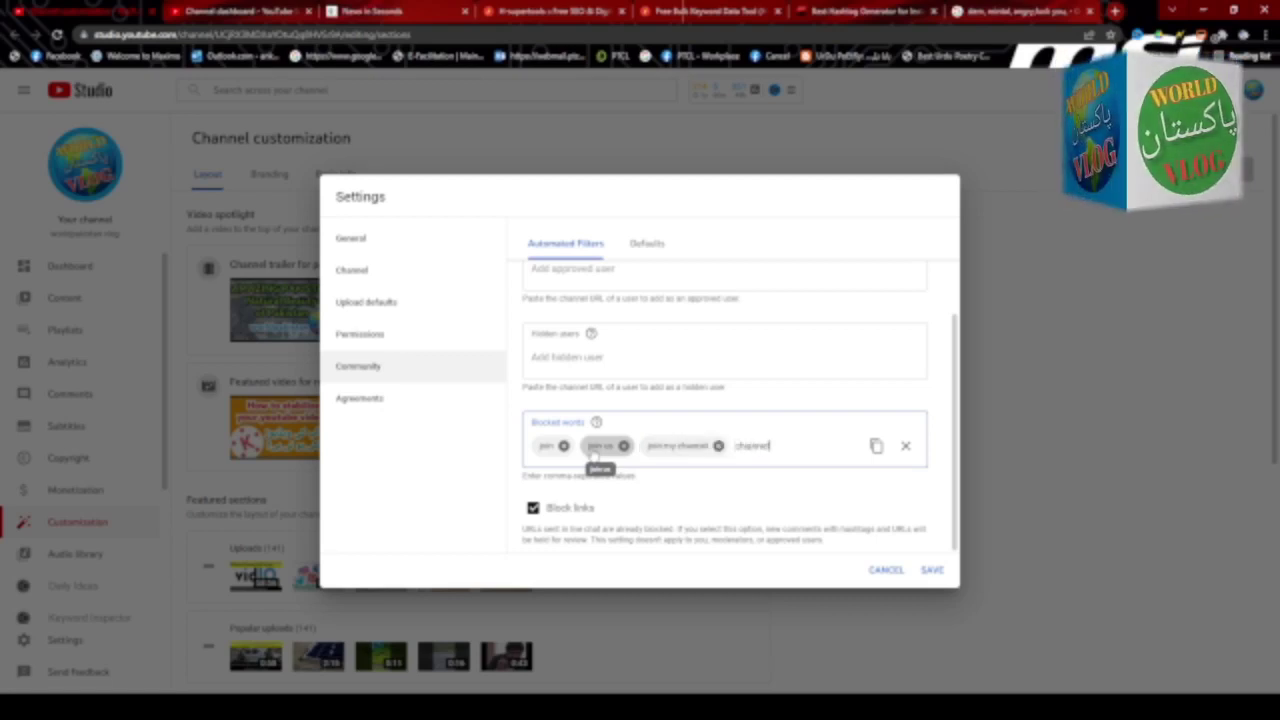
pyautogui.press('Return')
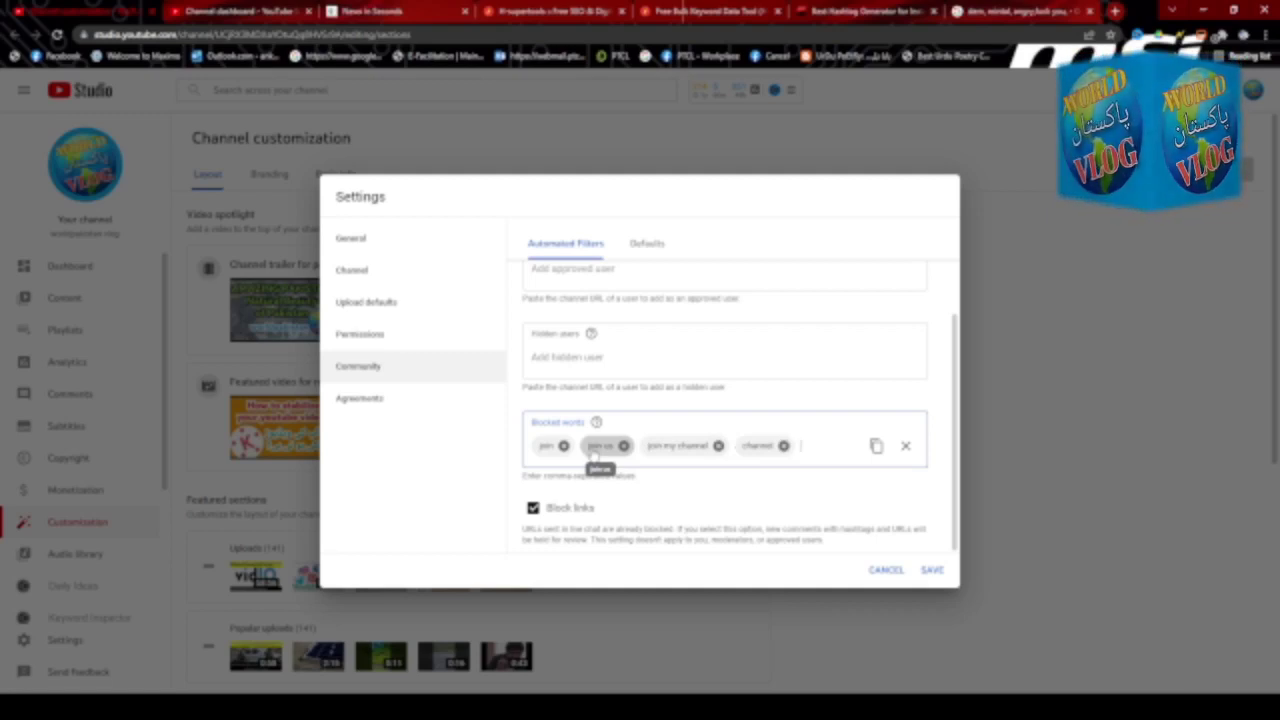
pyautogui.write('pl')
pyautogui.write('ining')
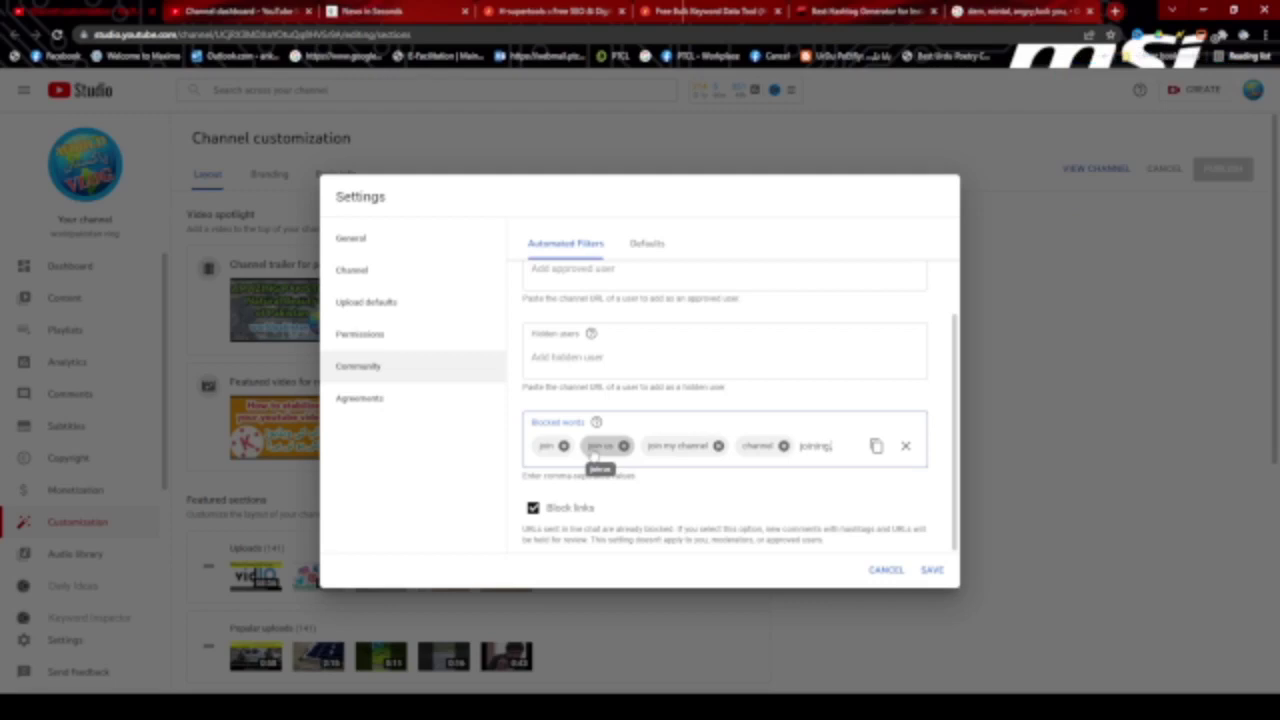
pyautogui.press('Return')
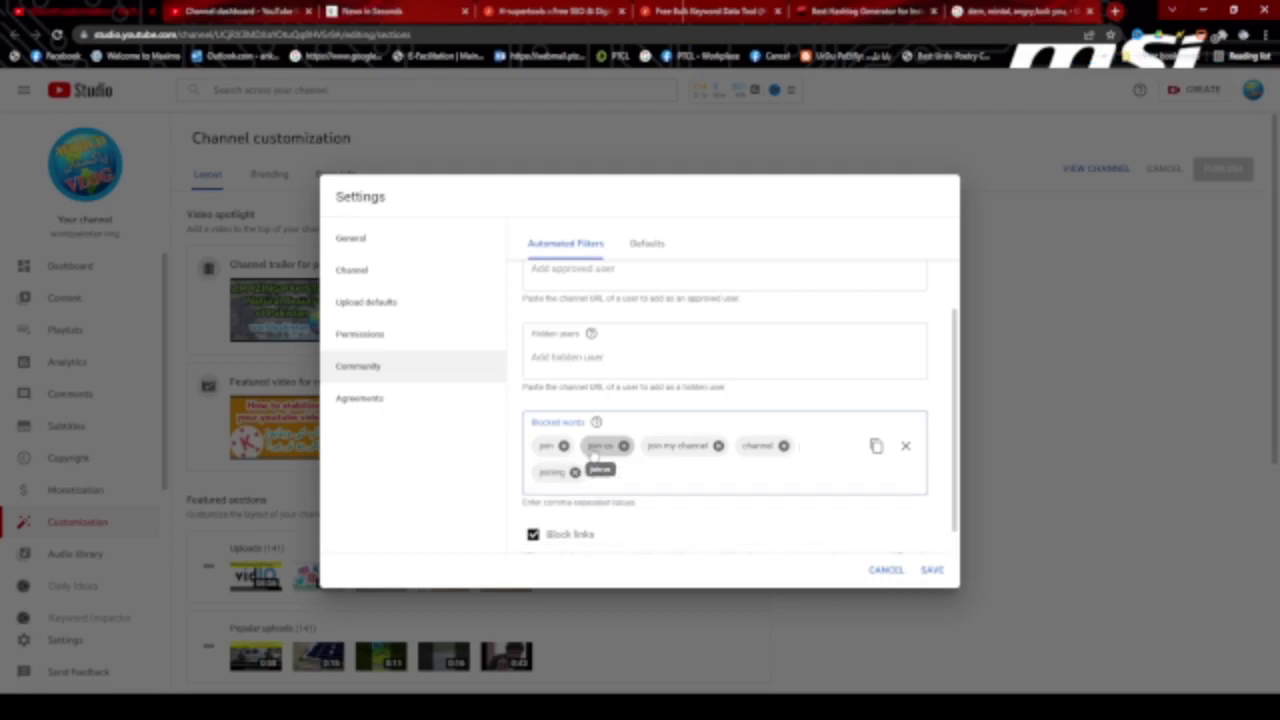
pyautogui.write('joined')
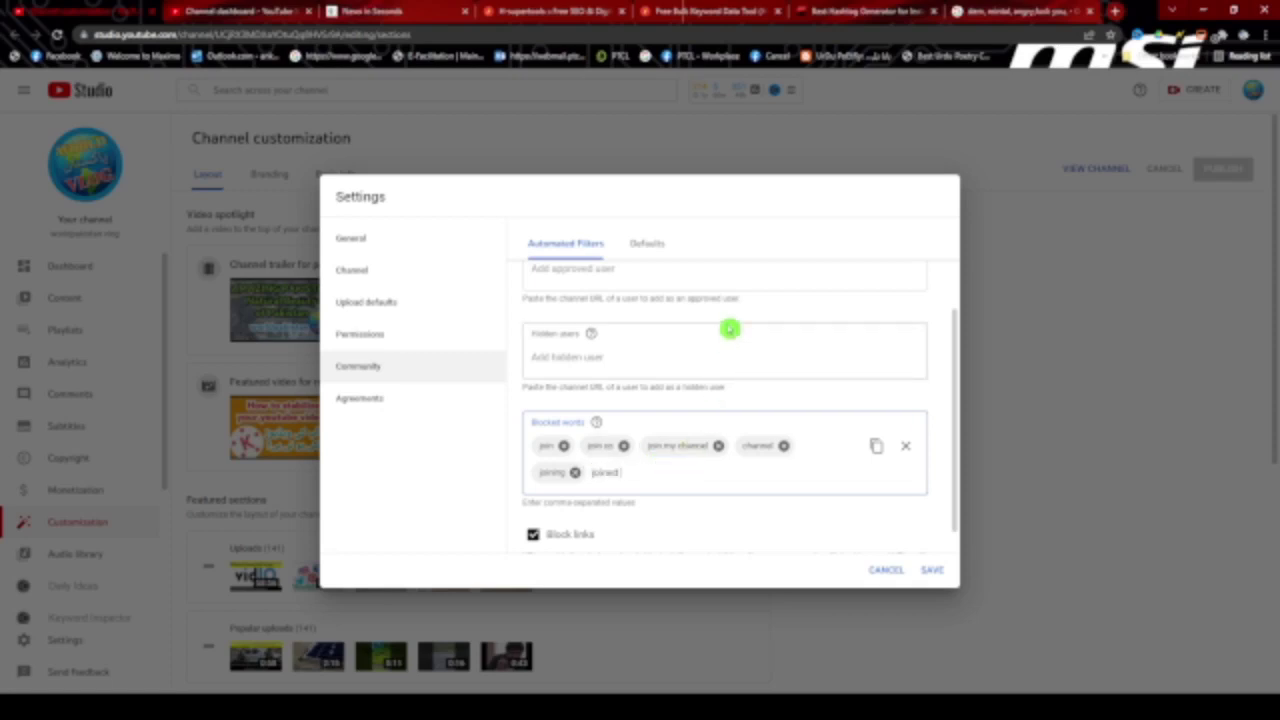
pyautogui.press('Return')
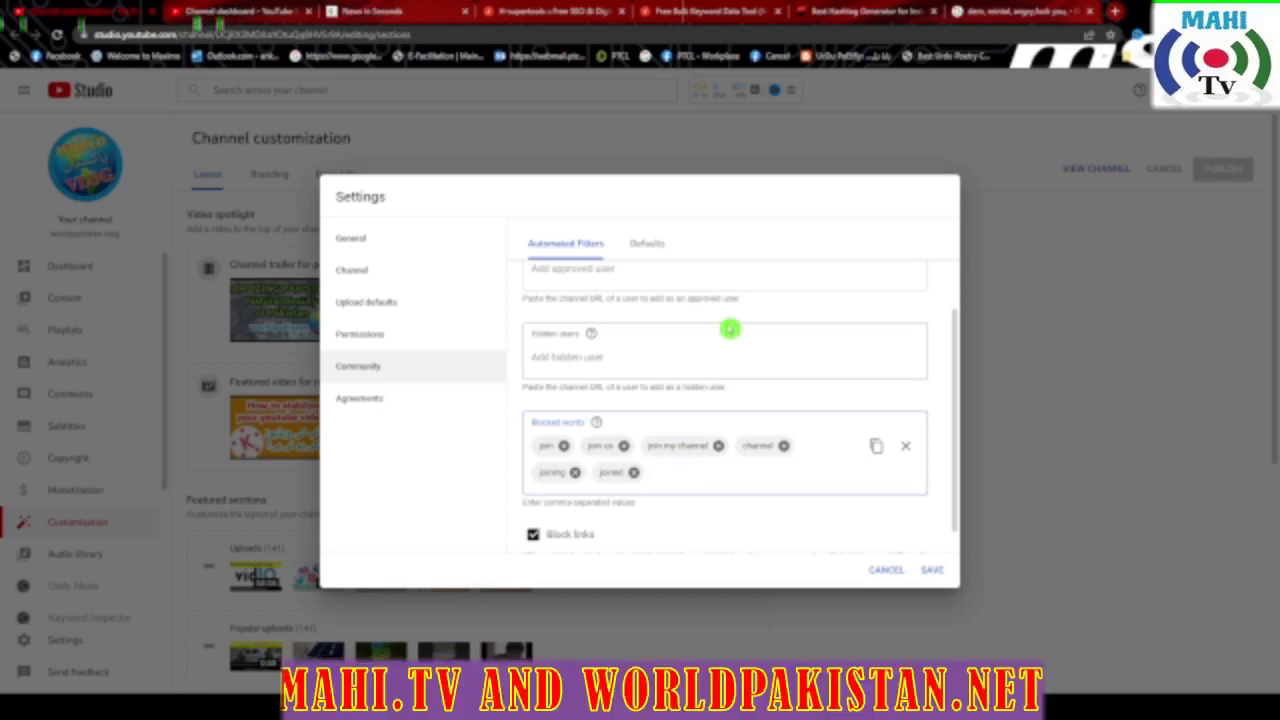
# Step: Add "i'm live", the number prefixes 0333 and 0343, and "+" to the blocked words, and save the settings
pyautogui.write('joins')
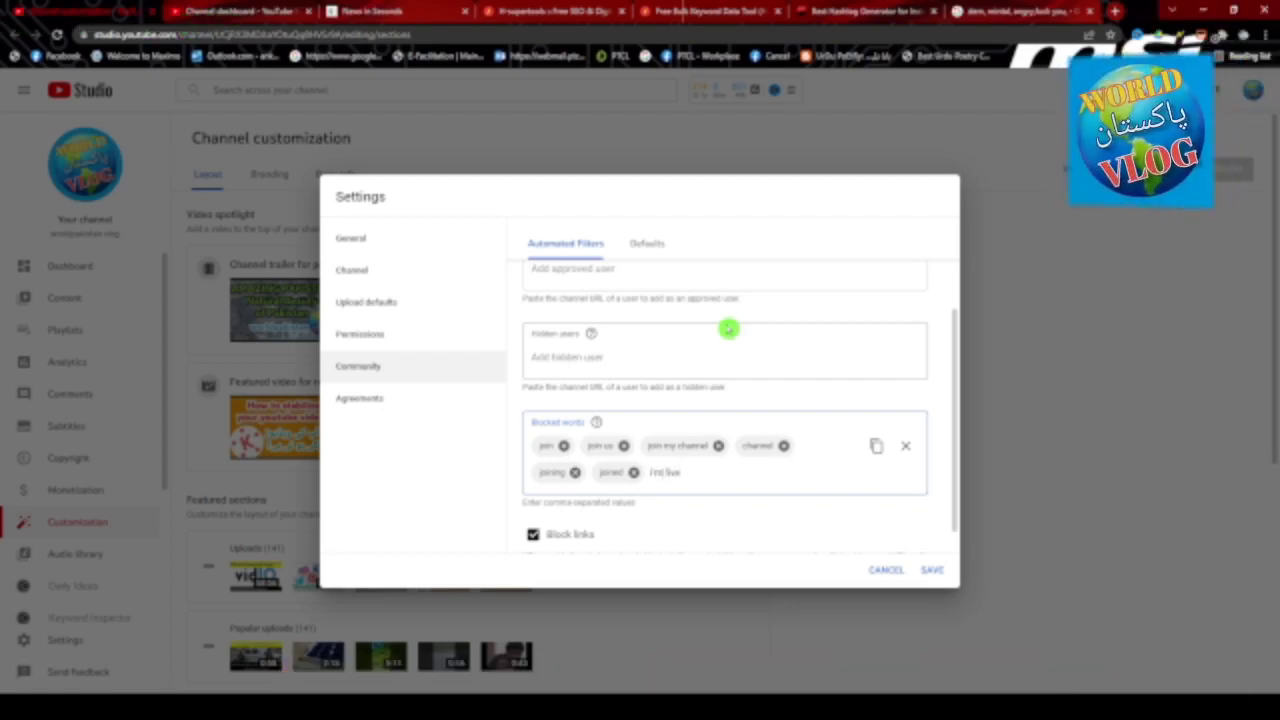
pyautogui.press('Return')
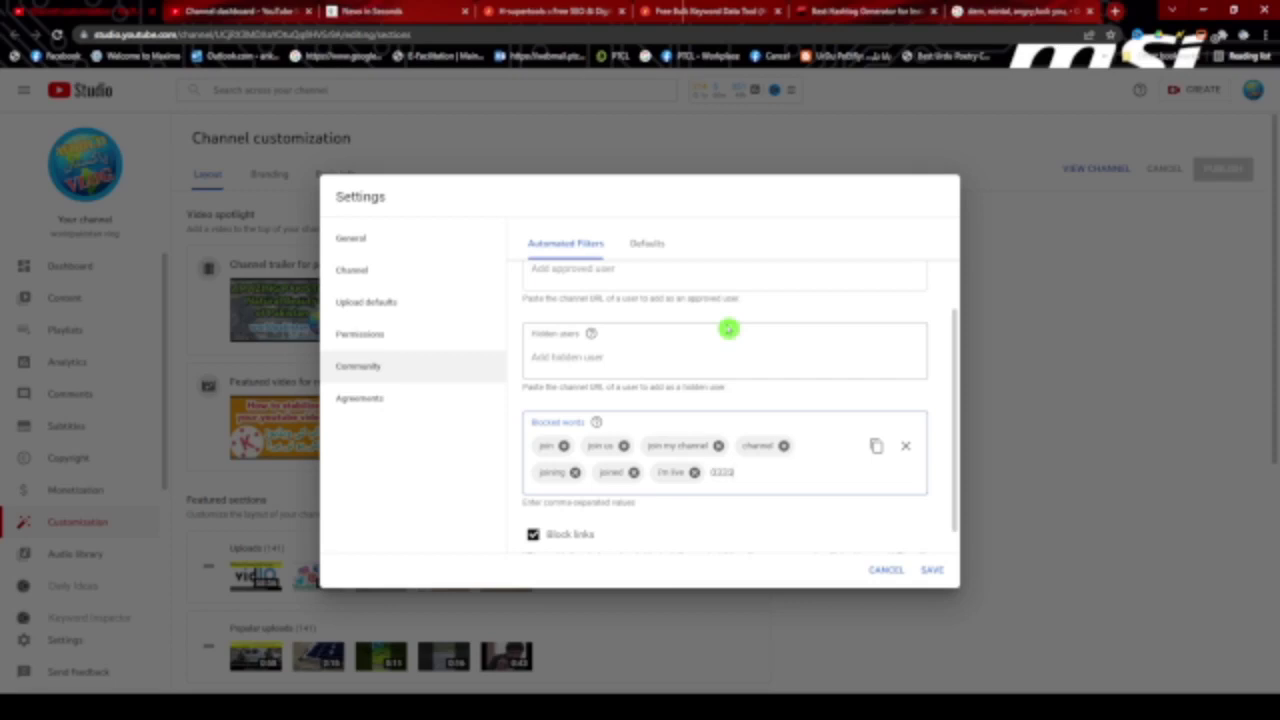
pyautogui.write(',0')
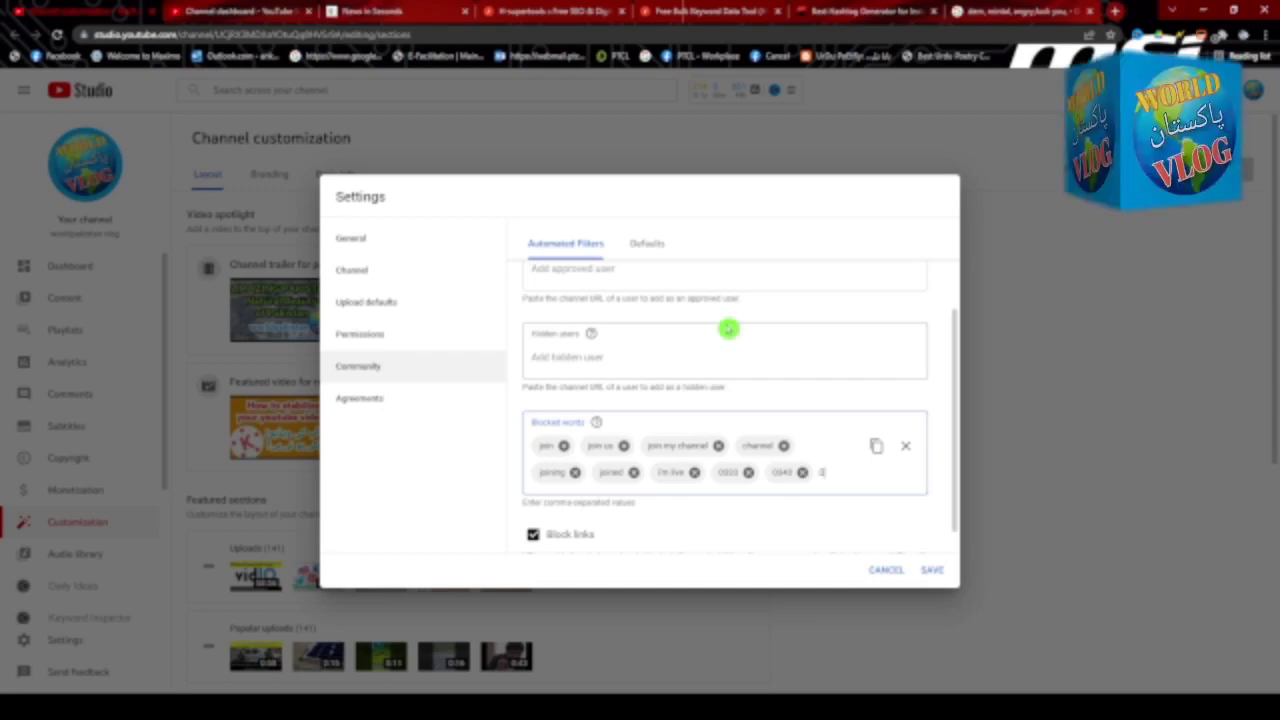
pyautogui.write('343,+')
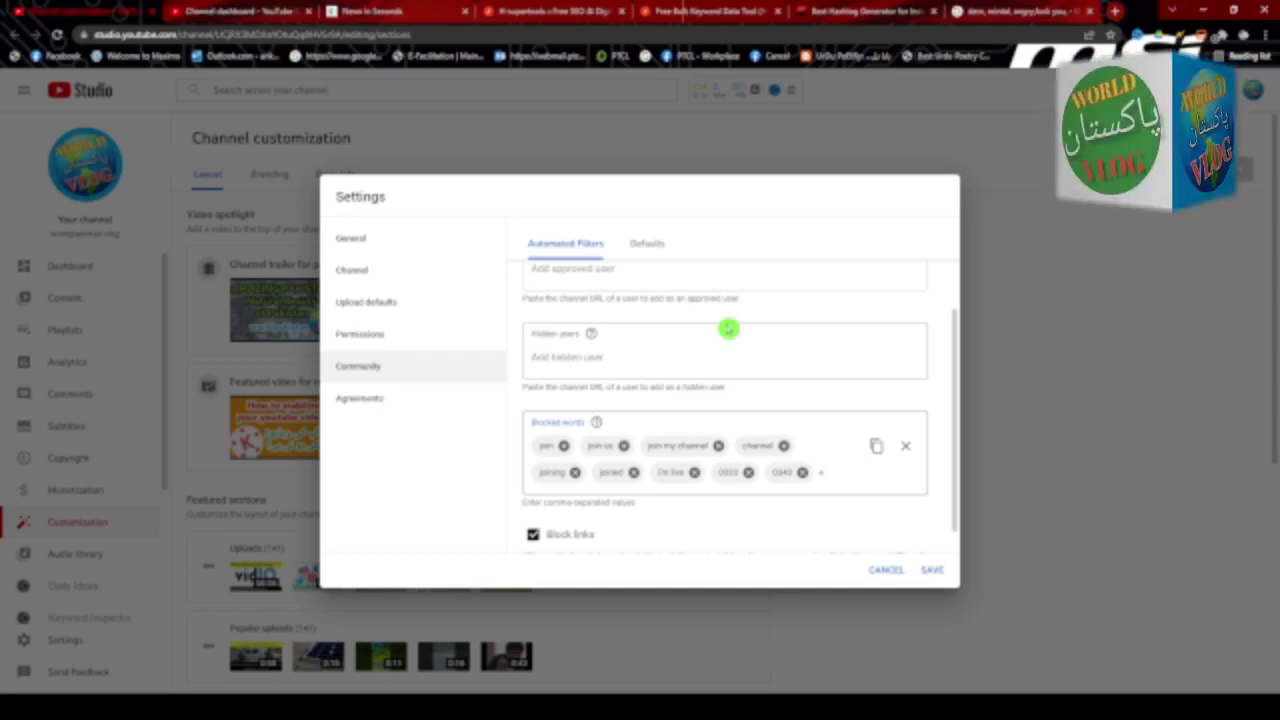
pyautogui.write(',')
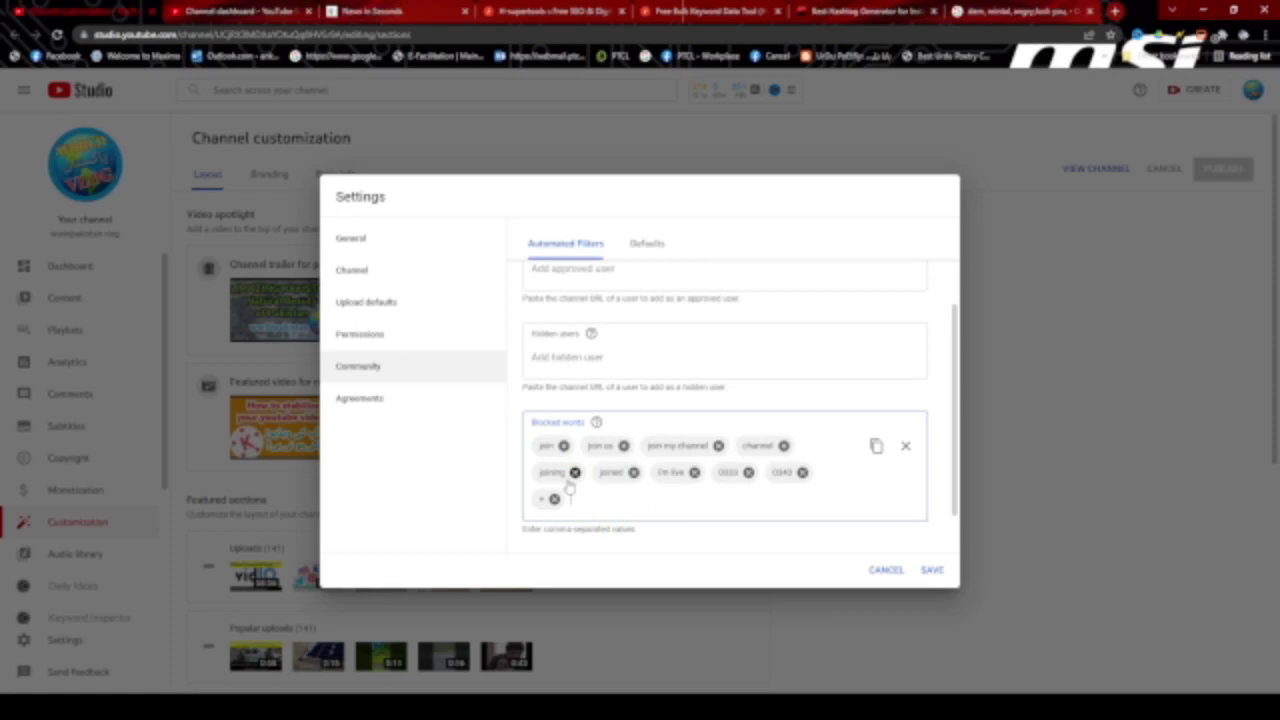
pyautogui.click(728, 523)
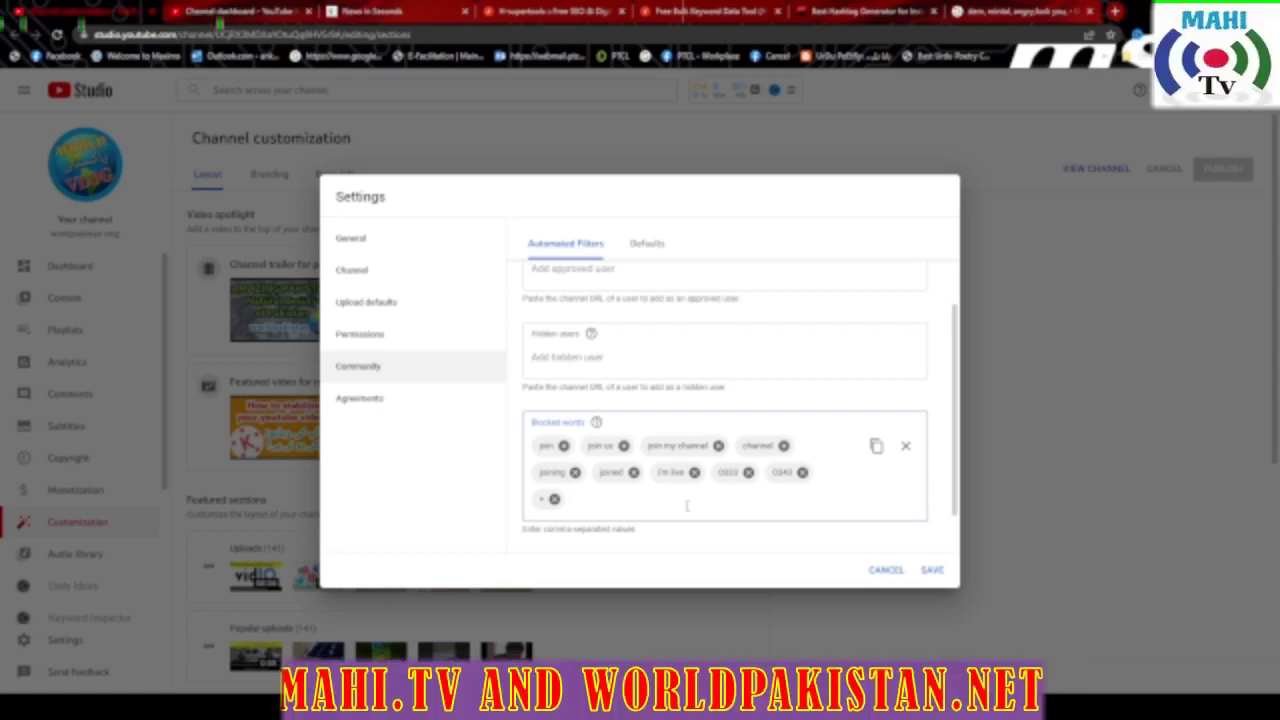
pyautogui.click(932, 572)
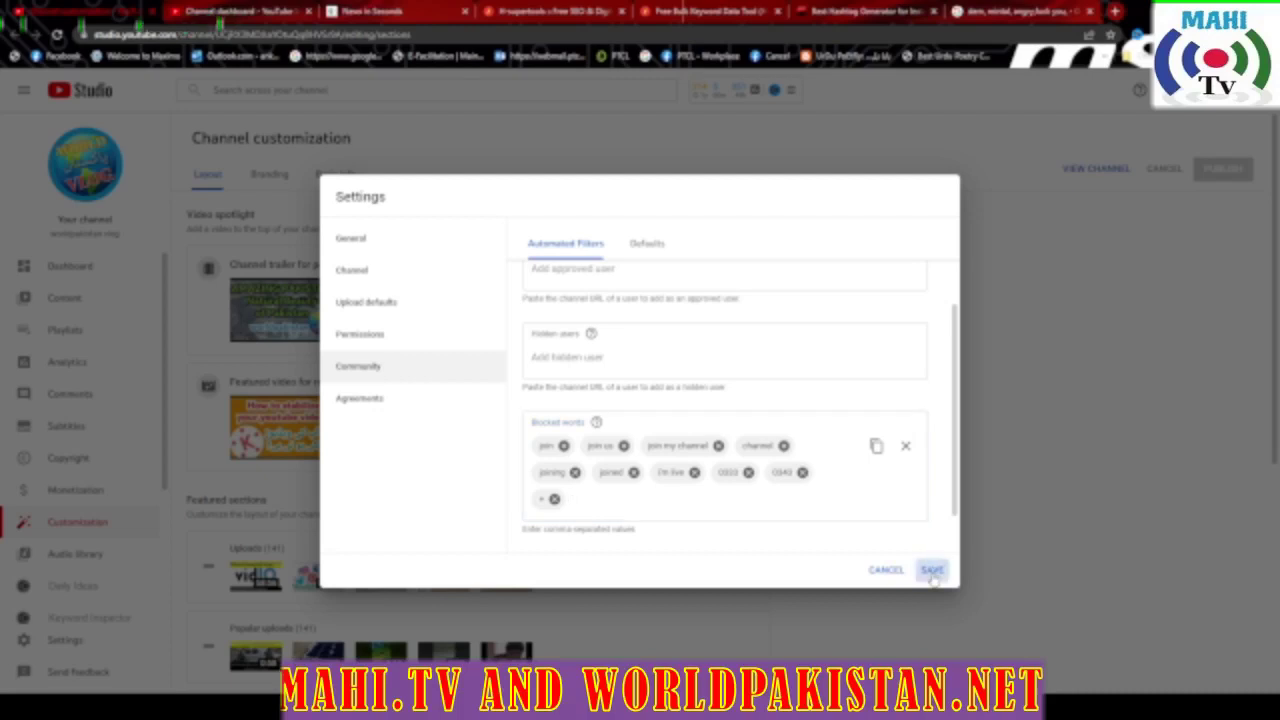